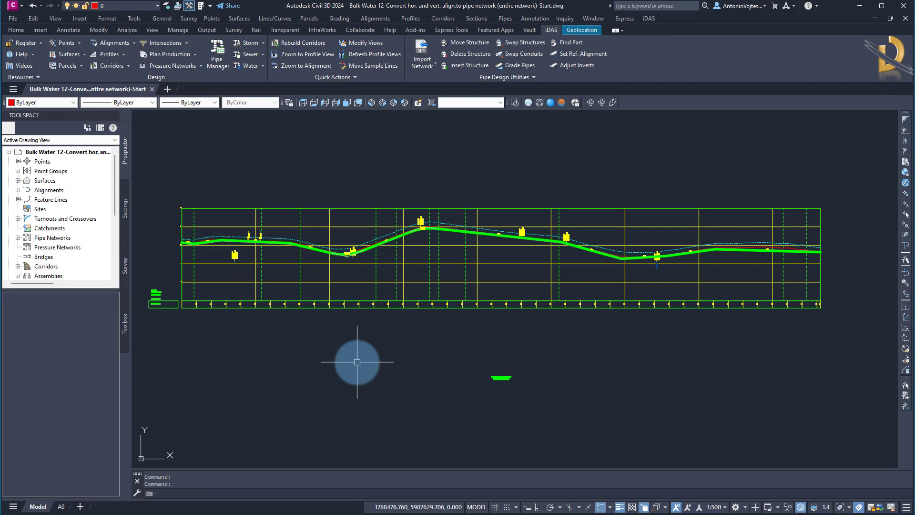
# - Start the Bulk Water Wizard and set the Water part list with the DN 160 SDR 11 HDPE pipe
pyautogui.scroll(-6, 507, 320)
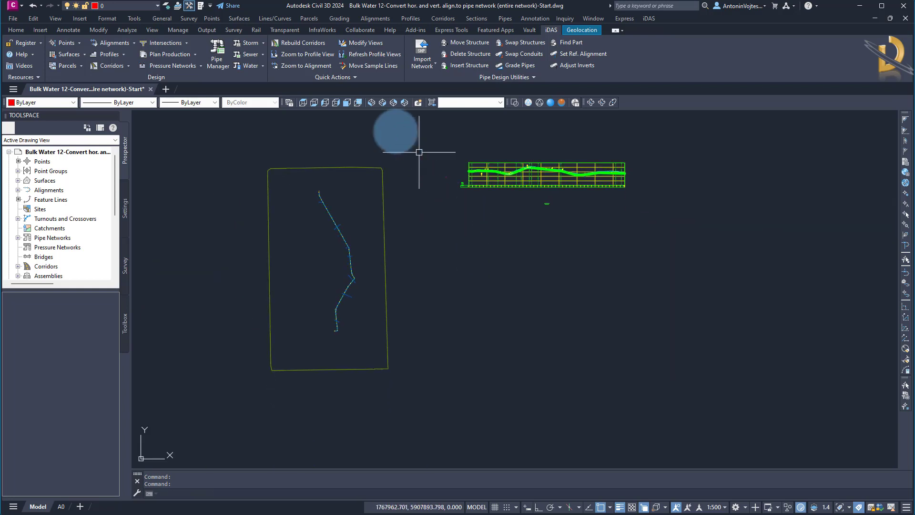
pyautogui.click(264, 66)
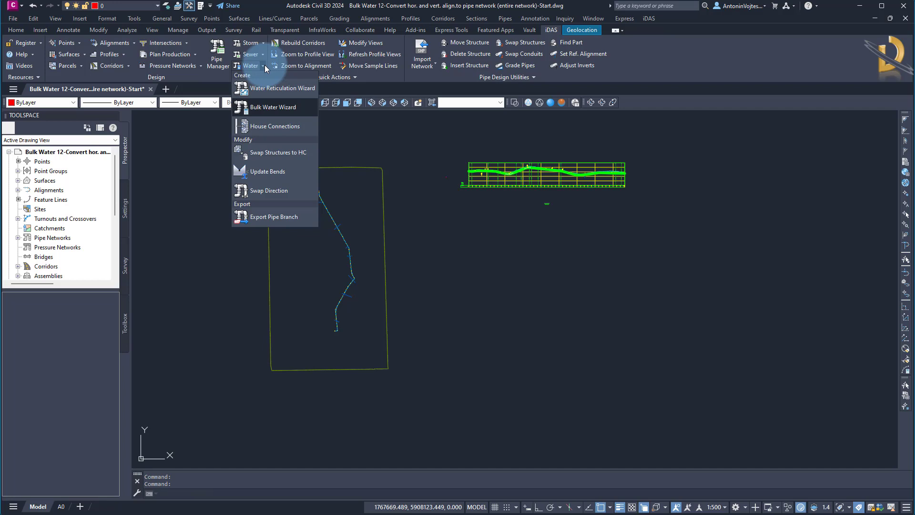
pyautogui.click(272, 107)
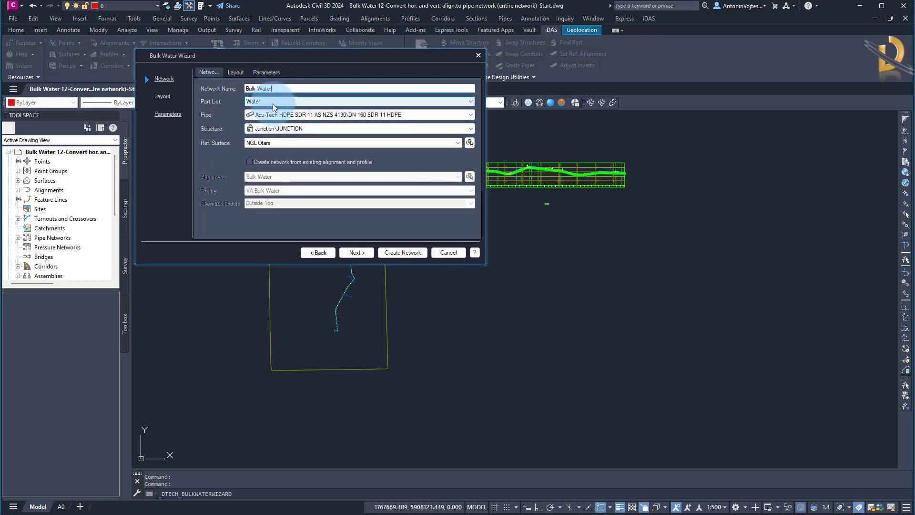
pyautogui.click(272, 104)
pyautogui.click(264, 117)
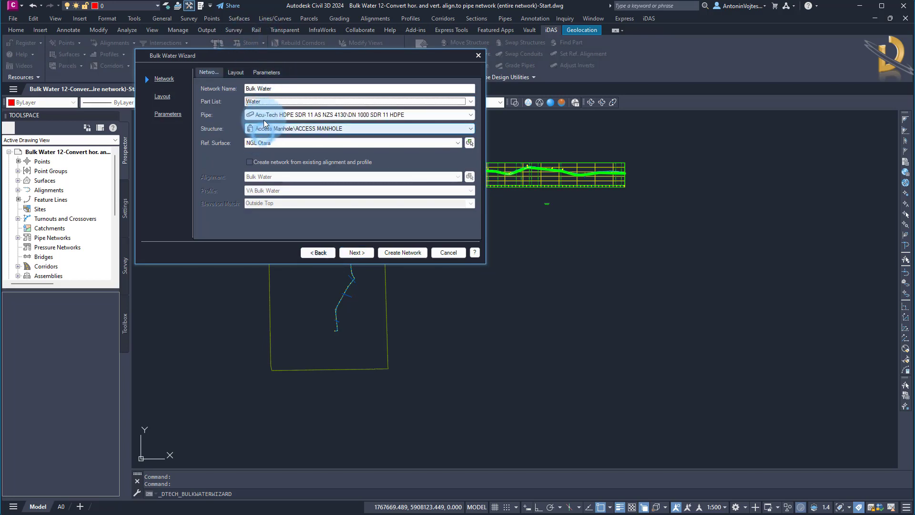
pyautogui.click(279, 115)
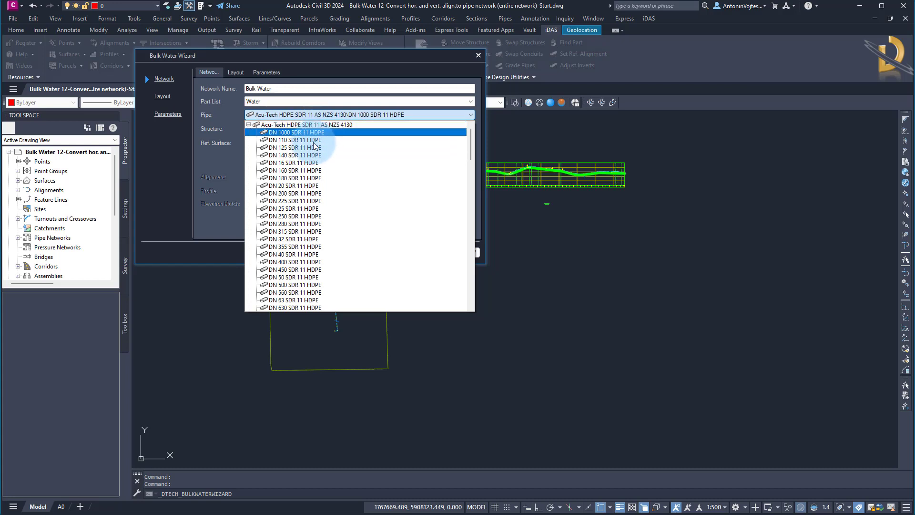
pyautogui.click(293, 170)
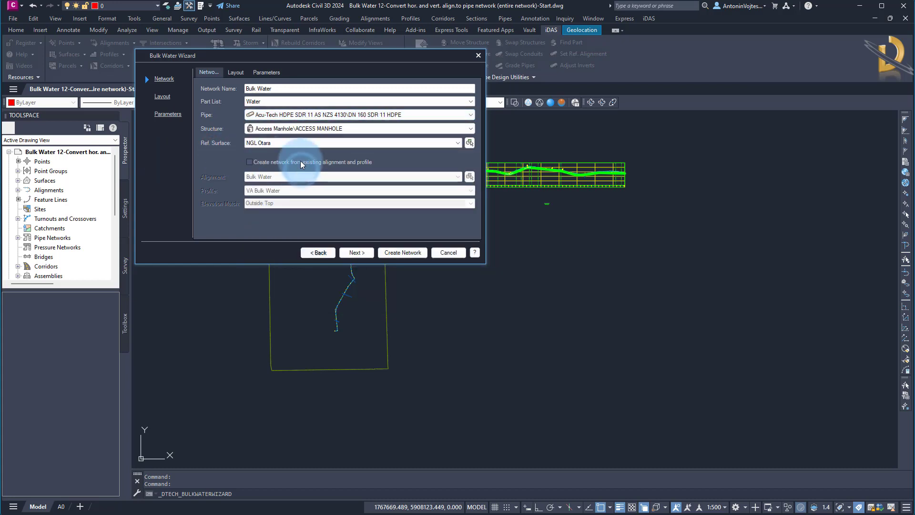
# - Set the network's structure to JUNCTION from the Junction family
pyautogui.click(310, 129)
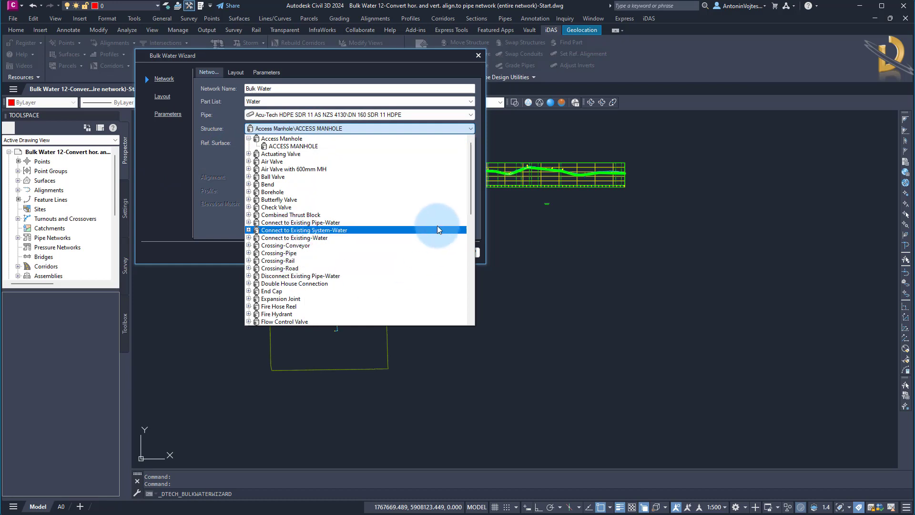
pyautogui.moveTo(472, 203); pyautogui.dragTo(469, 253)
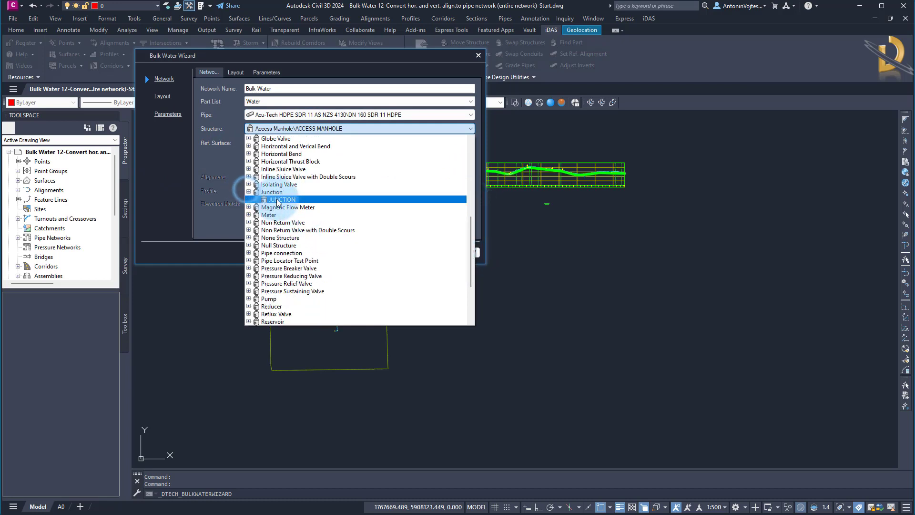
pyautogui.click(280, 199)
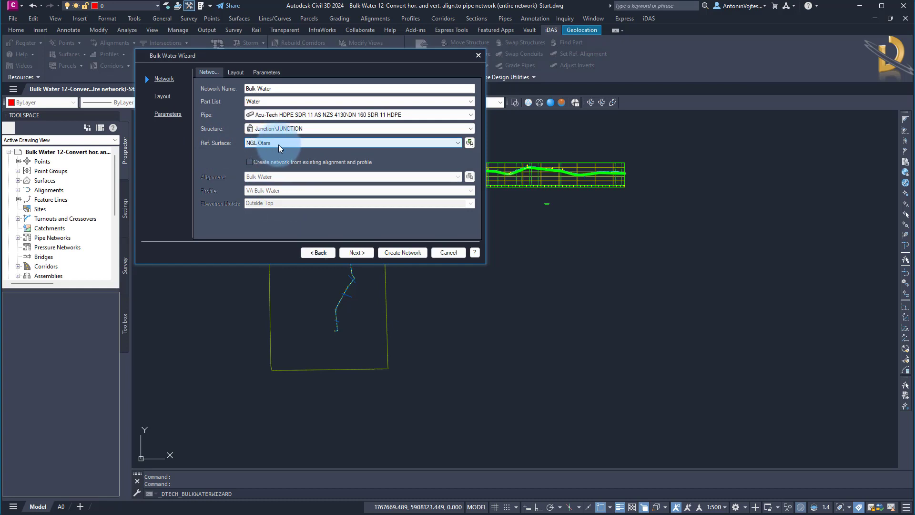
# - Enable network creation from the existing alignment Bulk Water and profile VA Bulk Water, with elevation match Outside Top
pyautogui.click(250, 163)
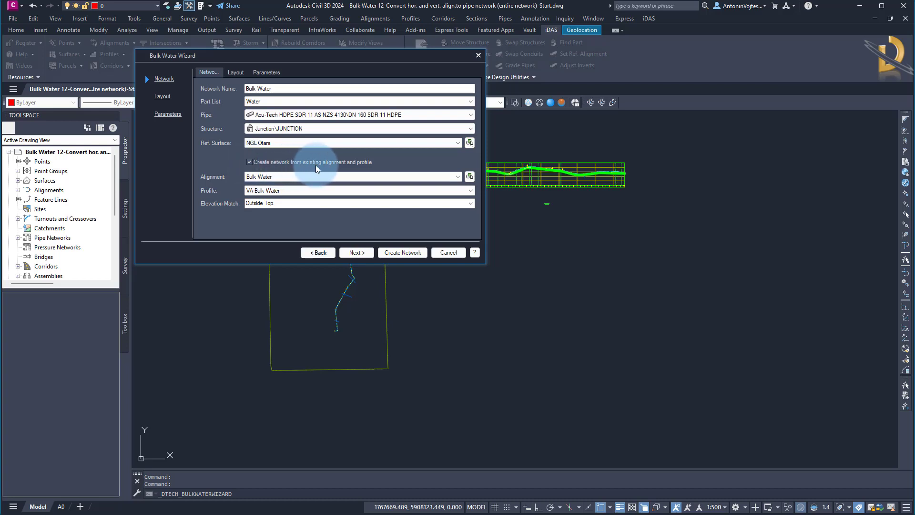
pyautogui.click(310, 177)
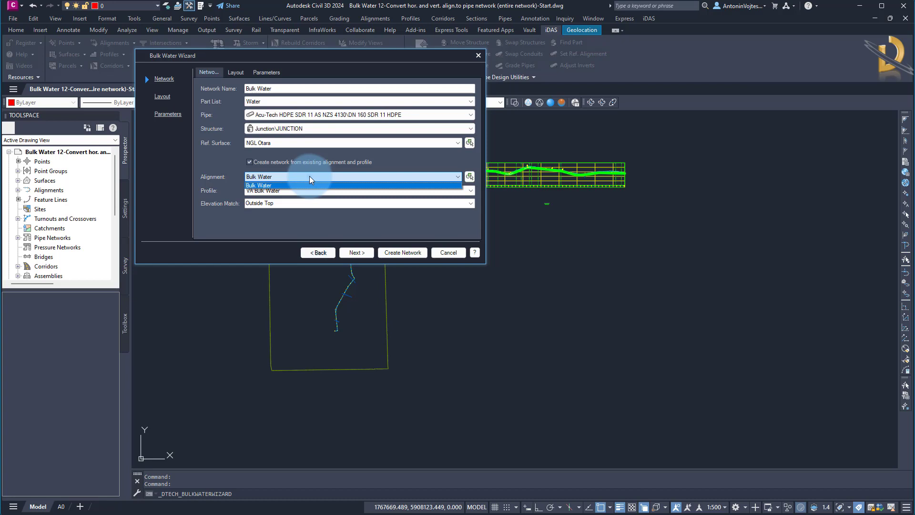
pyautogui.click(310, 176)
pyautogui.click(277, 189)
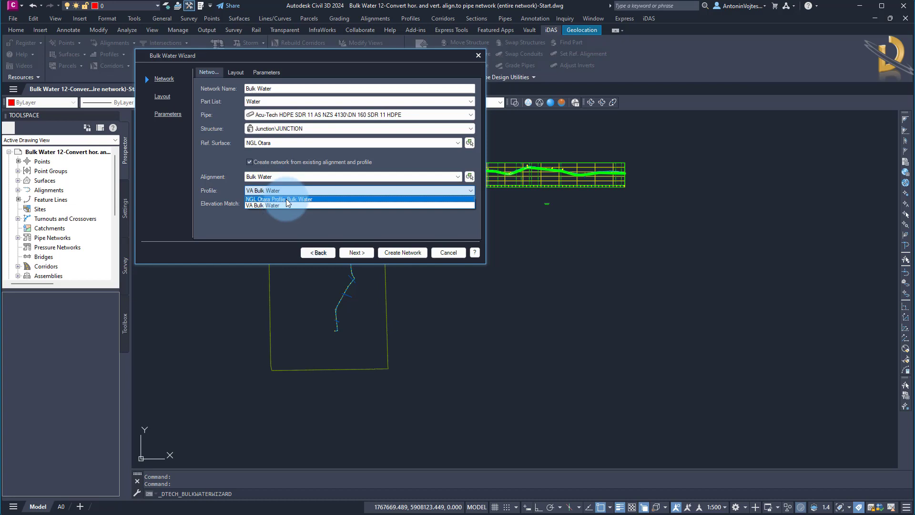
pyautogui.click(275, 204)
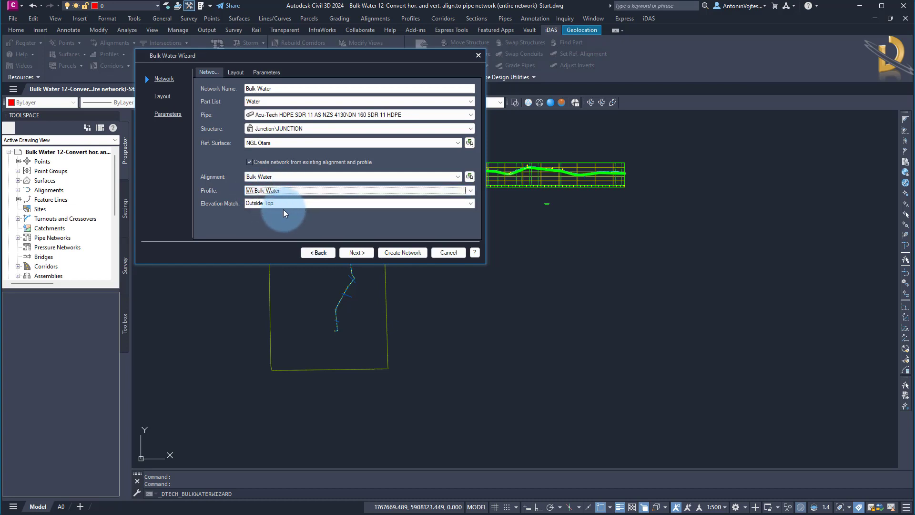
pyautogui.click(283, 209)
pyautogui.click(470, 205)
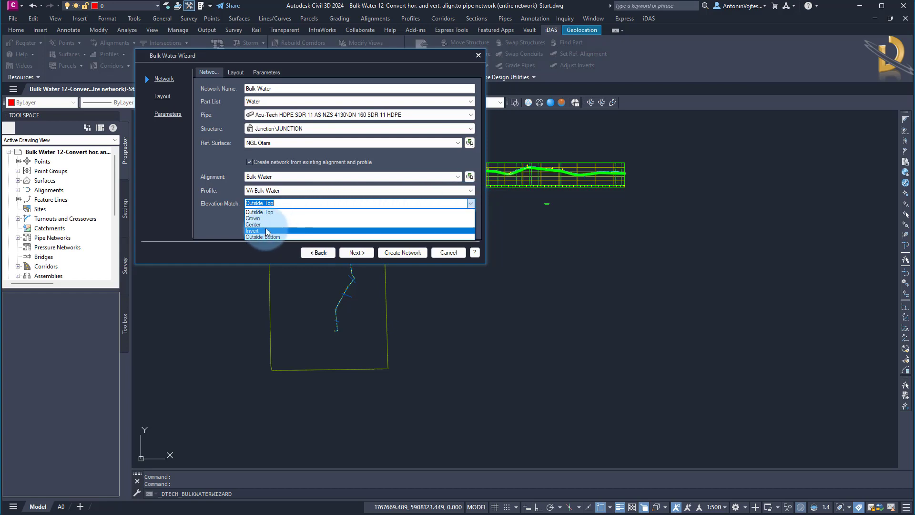
pyautogui.click(271, 212)
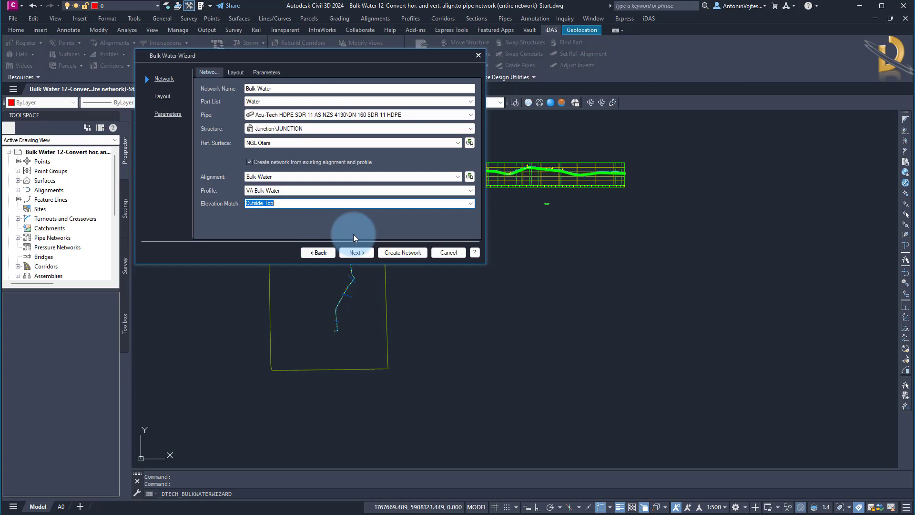
# - Disable creating a profile view from the alignment in the wizard's layout settings
pyautogui.click(357, 253)
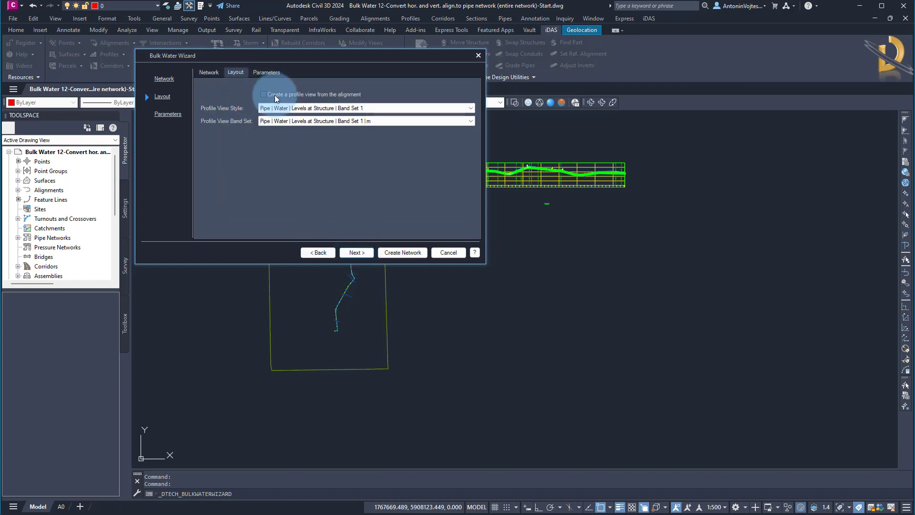
pyautogui.click(264, 94)
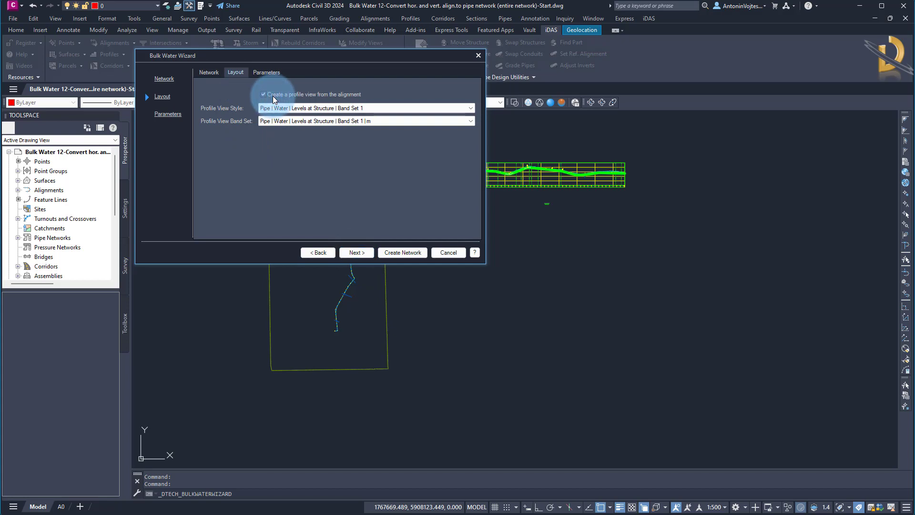
pyautogui.click(273, 96)
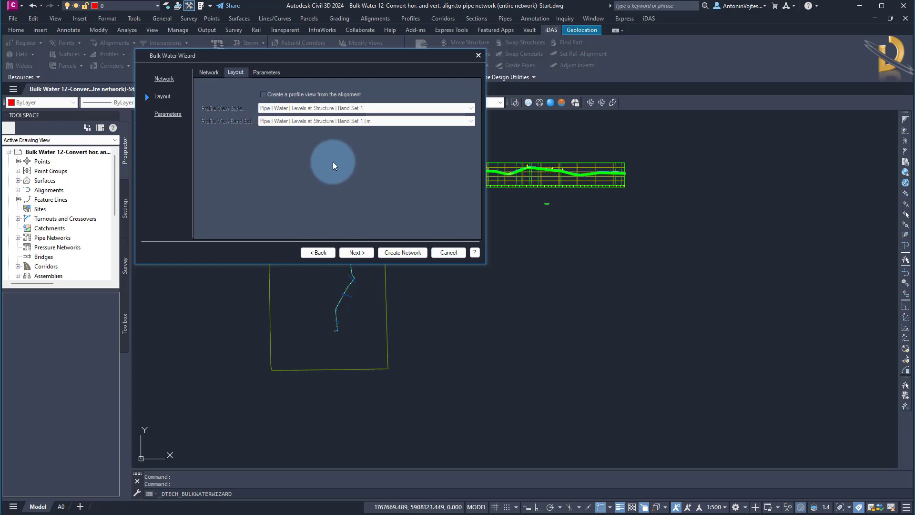
# - Create the bulk water network and project its parts into the existing profile view
pyautogui.click(355, 253)
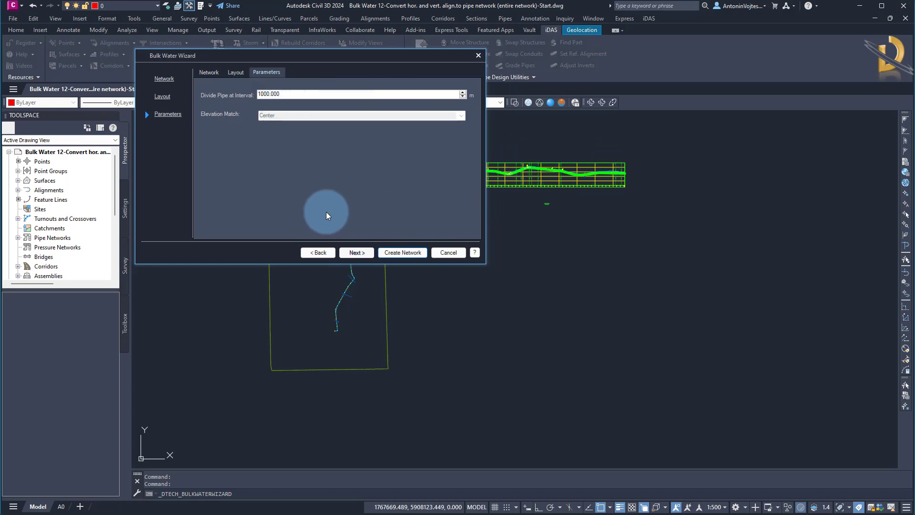
pyautogui.click(410, 253)
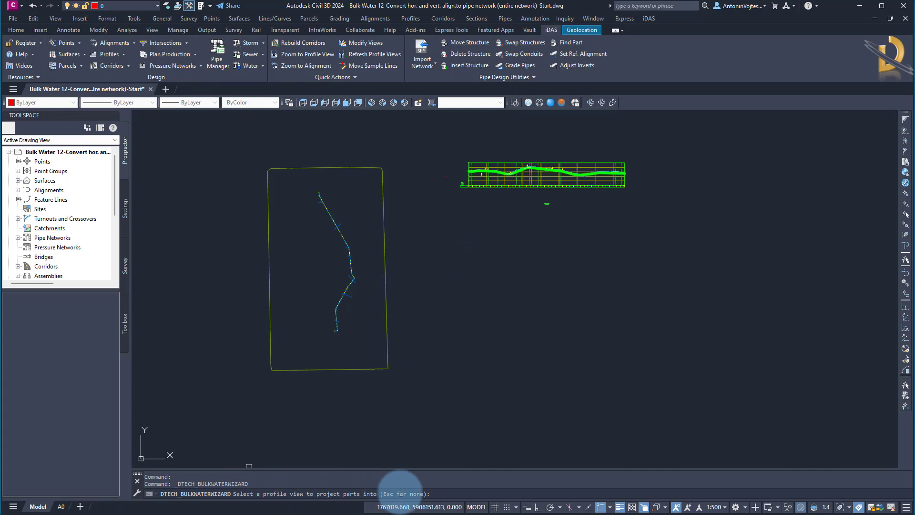
pyautogui.scroll(5, 486, 209)
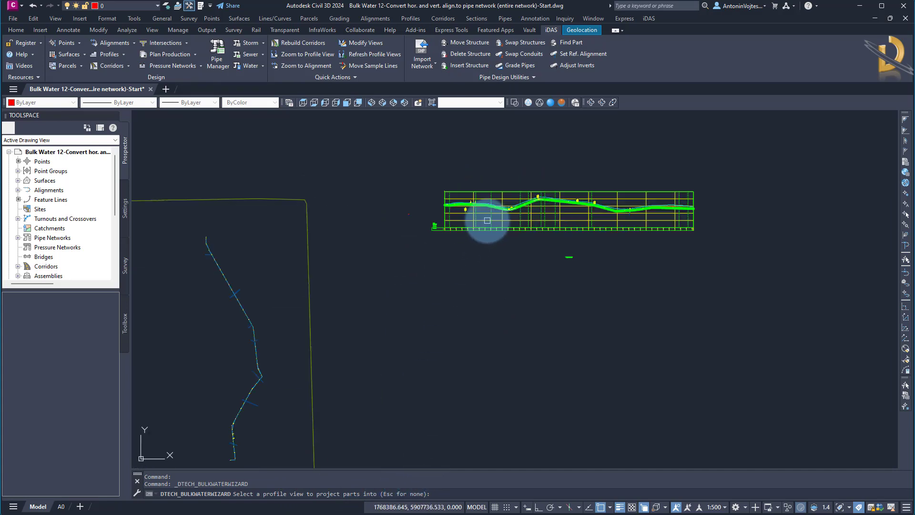
pyautogui.click(504, 149)
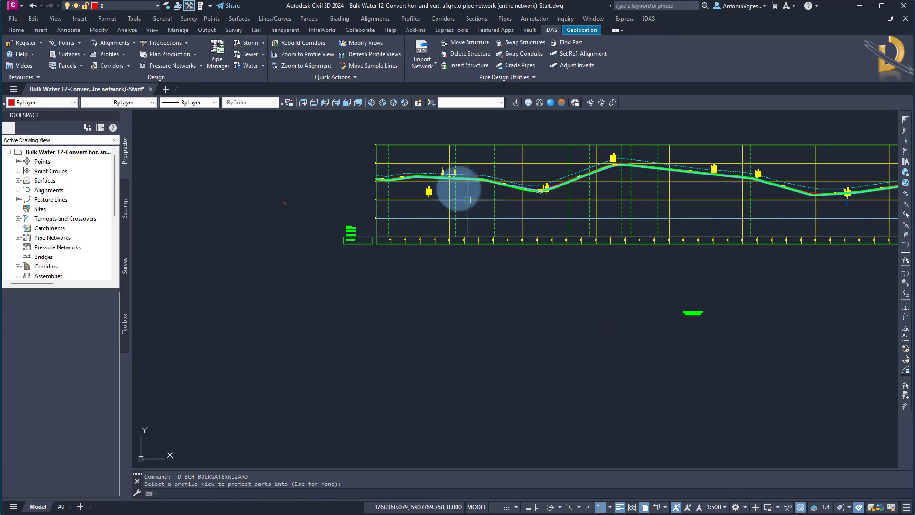
# - Turn off the lineweight display so the pipes and profile lines are drawn thin
pyautogui.scroll(5, 429, 185)
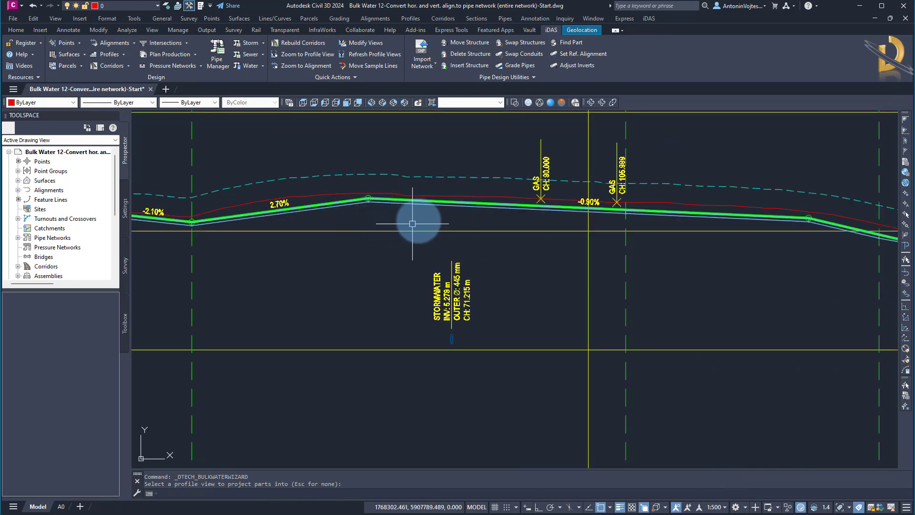
pyautogui.scroll(-4, 421, 222)
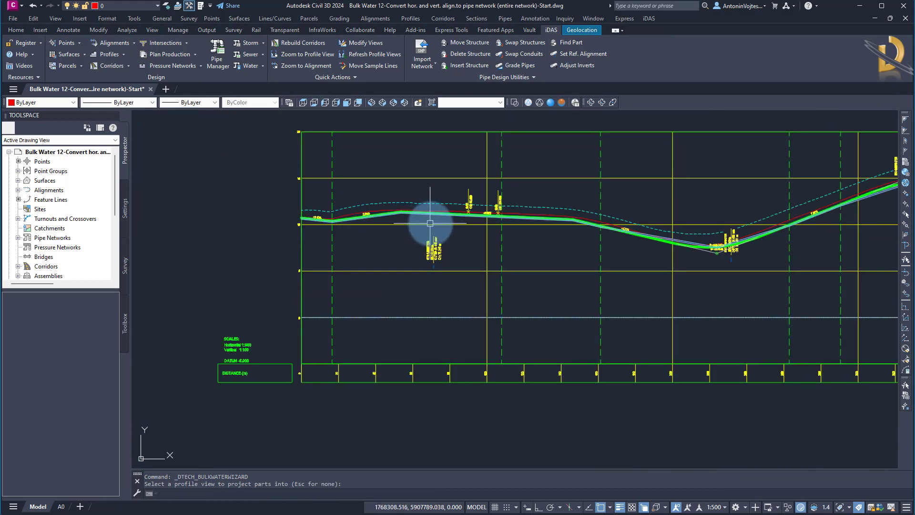
pyautogui.click(618, 507)
# - Examine how the projected pipes and junctions follow the design profile from its start to the first sag curve
pyautogui.scroll(5, 341, 245)
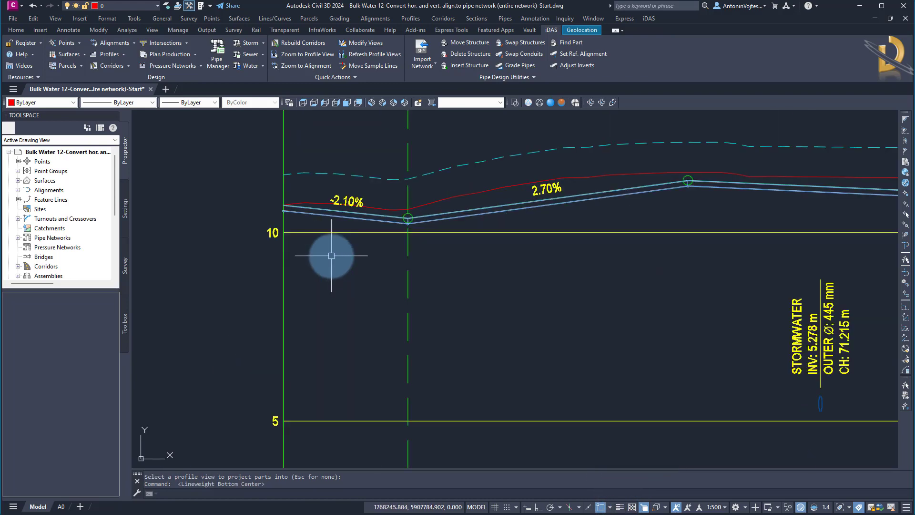
pyautogui.moveTo(716, 238); pyautogui.dragTo(306, 241, button='middle')
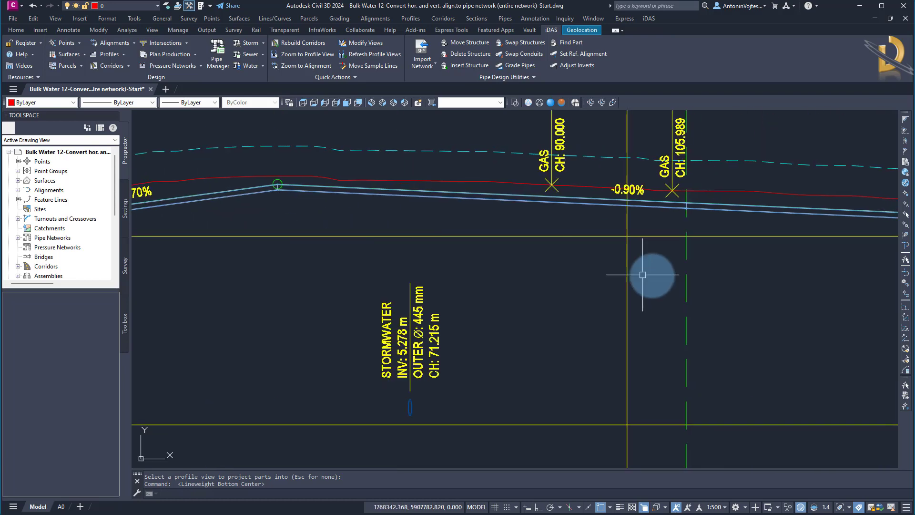
pyautogui.moveTo(667, 276); pyautogui.dragTo(582, 278, button='middle')
pyautogui.moveTo(686, 271); pyautogui.dragTo(413, 274, button='middle')
pyautogui.scroll(6, 620, 222)
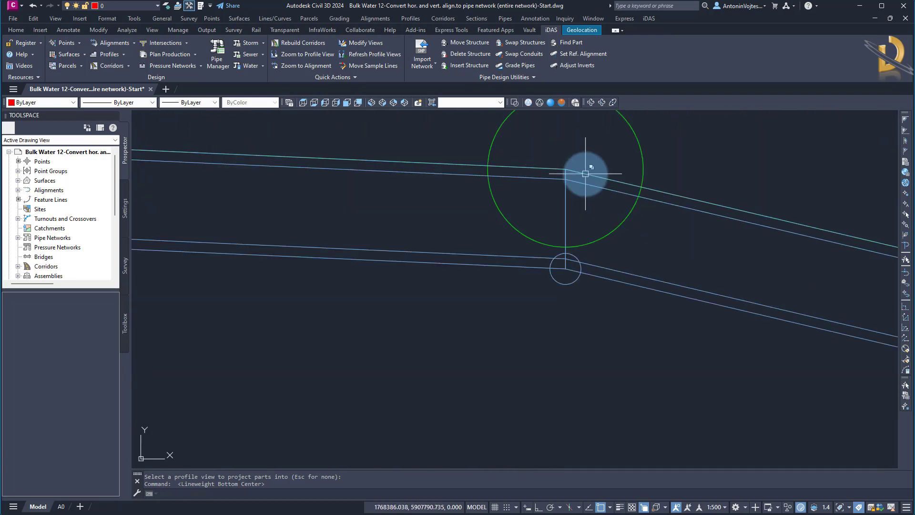
pyautogui.scroll(-3, 492, 217)
pyautogui.moveTo(640, 320); pyautogui.dragTo(297, 272, button='middle')
pyautogui.moveTo(674, 370); pyautogui.dragTo(349, 217, button='middle')
pyautogui.scroll(-5, 410, 241)
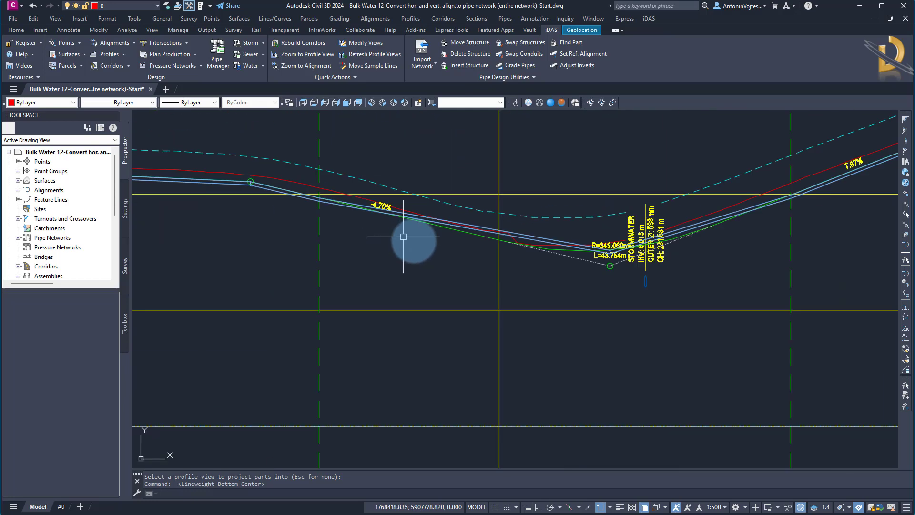
# - Regenerate the drawing to smooth the sag curve with the 349.060 m radius
pyautogui.scroll(5, 568, 258)
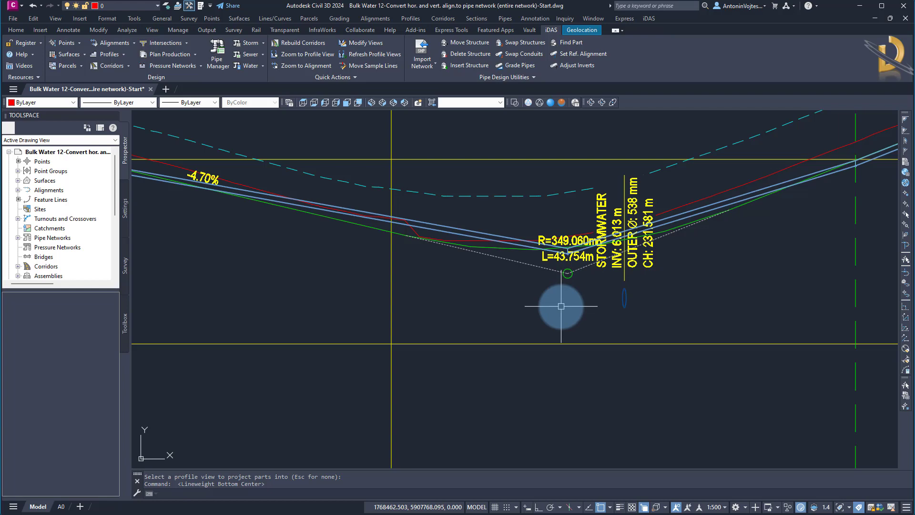
pyautogui.scroll(4, 569, 251)
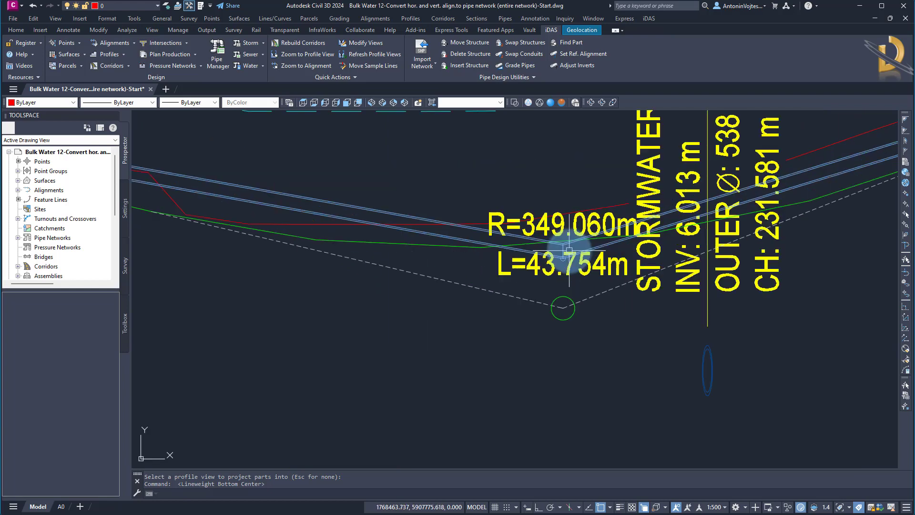
pyautogui.scroll(2, 569, 250)
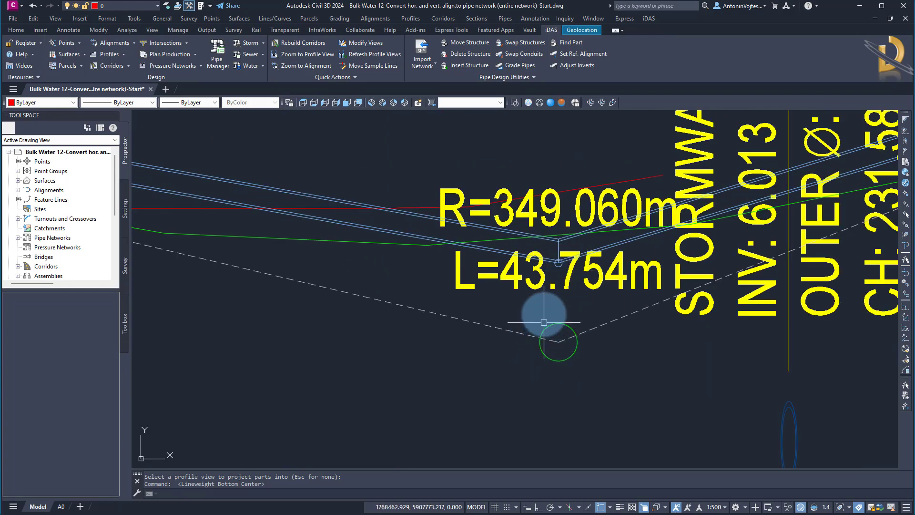
pyautogui.write('re')
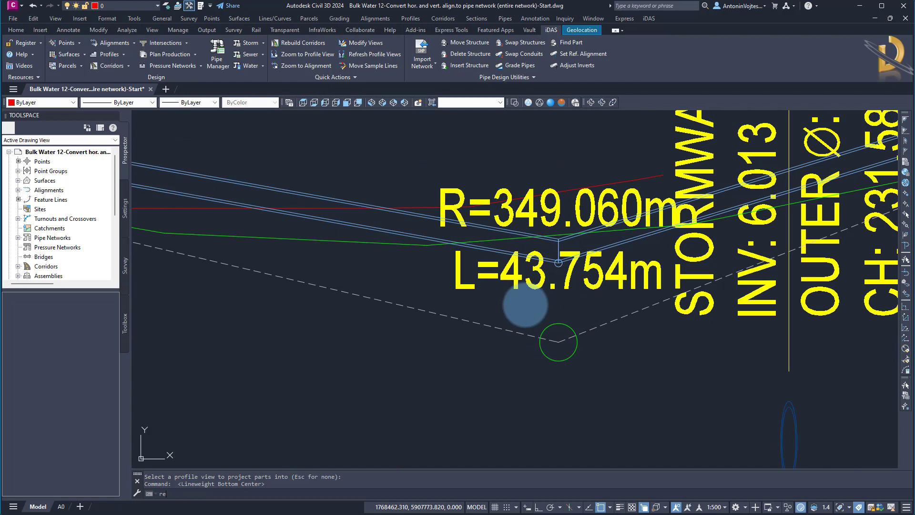
pyautogui.press('Return')
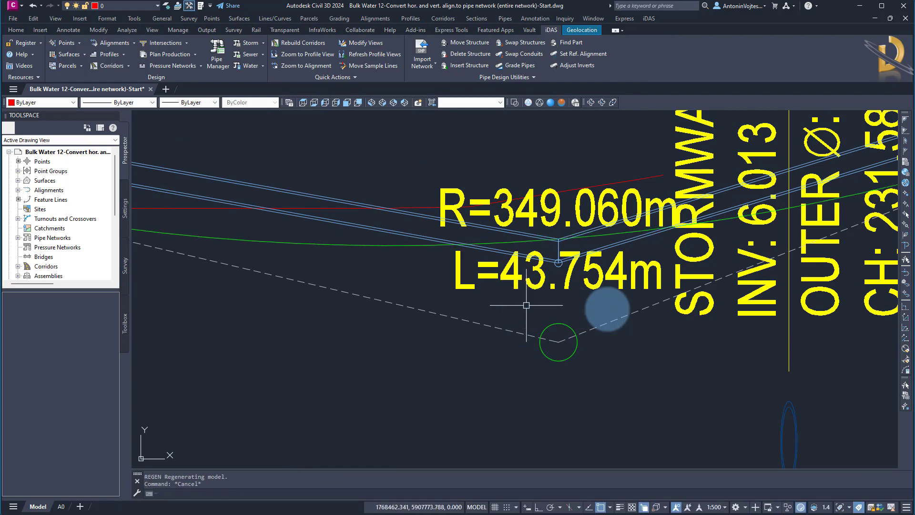
# - Delete the stormwater crossing label beside the sag curve in the profile view
pyautogui.click(746, 304)
pyautogui.press('Delete')
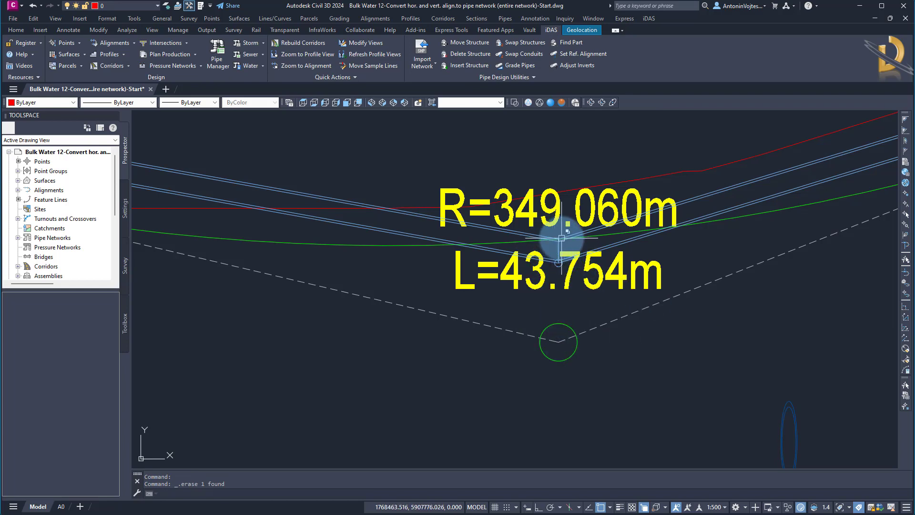
pyautogui.scroll(-5, 562, 237)
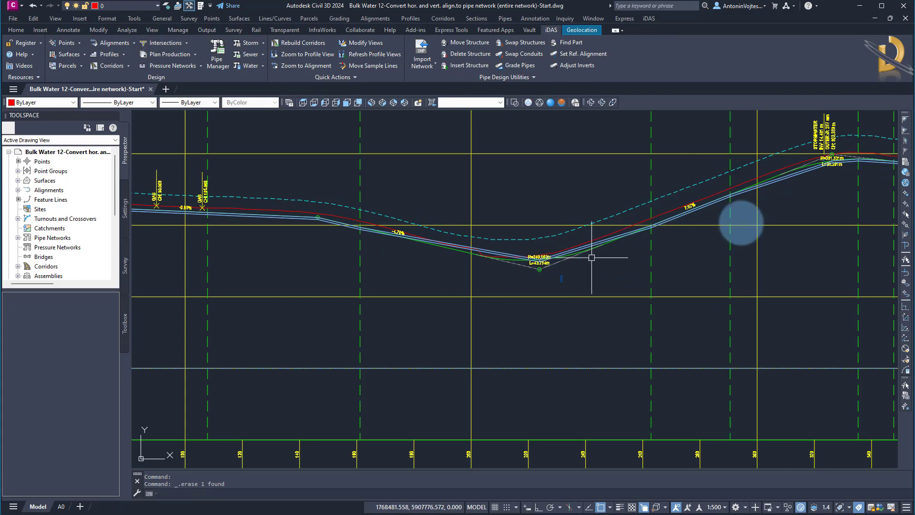
# - Examine how the pipes and junctions follow the design profile through the 361.331 m radius crest curve and along the grades on either side
pyautogui.moveTo(740, 223); pyautogui.dragTo(535, 249, button='middle')
pyautogui.scroll(6, 622, 196)
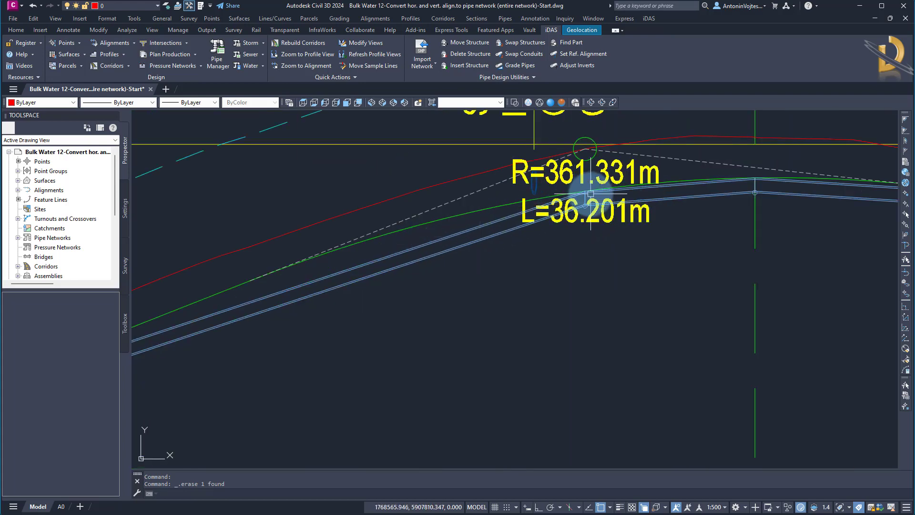
pyautogui.scroll(-4, 439, 218)
pyautogui.scroll(4, 467, 231)
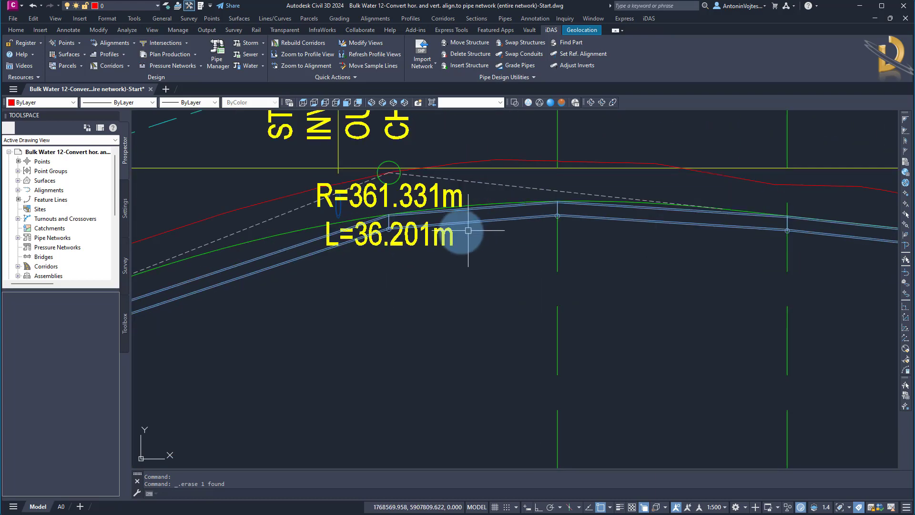
pyautogui.moveTo(601, 277); pyautogui.dragTo(540, 240, button='middle')
pyautogui.scroll(-1, 584, 252)
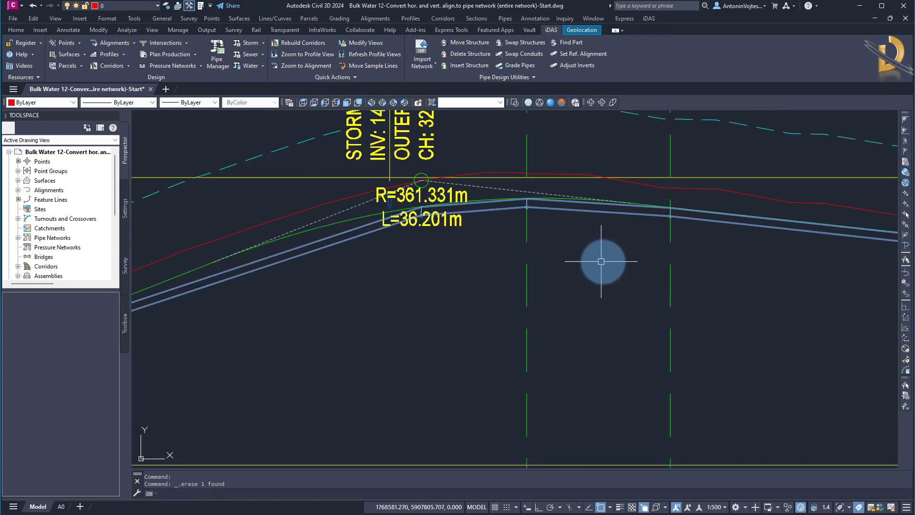
pyautogui.scroll(-2, 601, 261)
pyautogui.scroll(5, 553, 226)
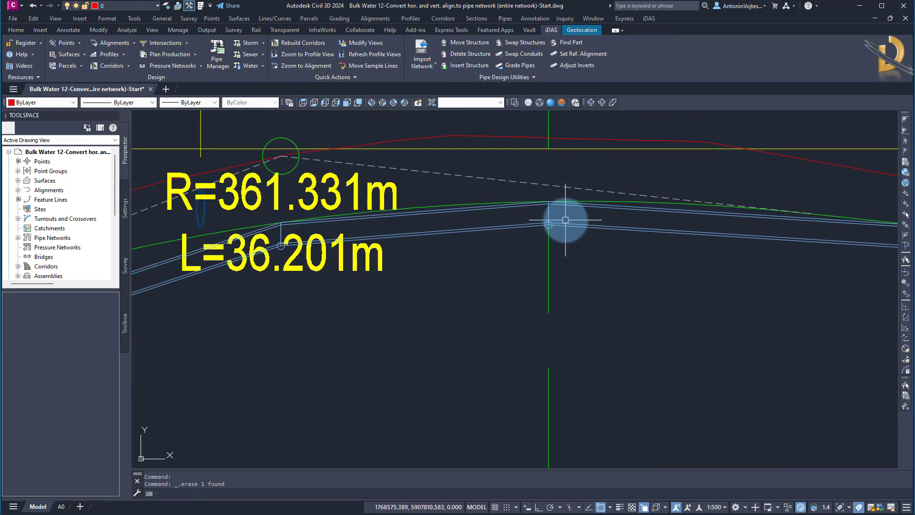
pyautogui.scroll(-3, 539, 227)
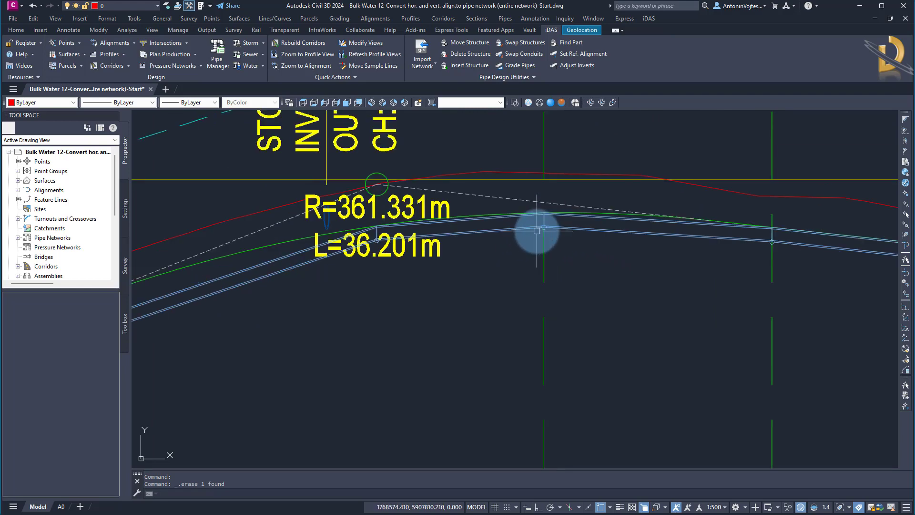
pyautogui.scroll(4, 572, 248)
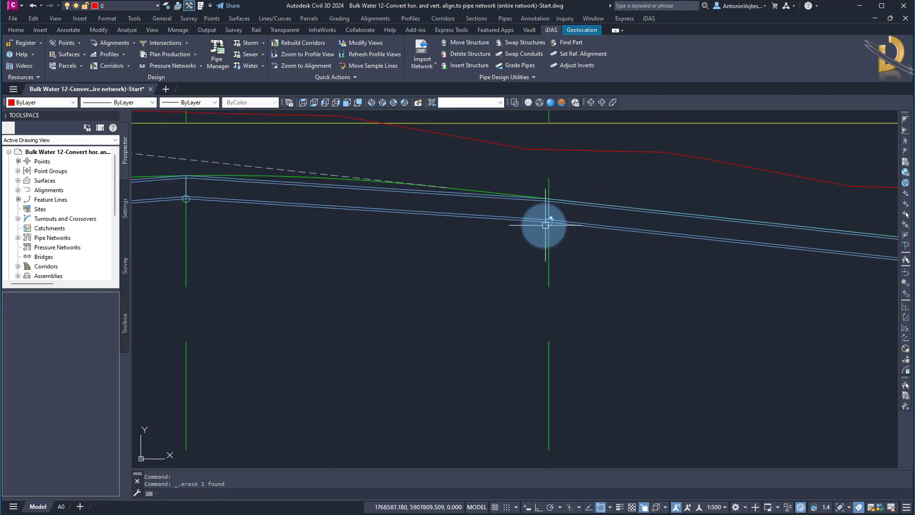
pyautogui.click(520, 219)
pyautogui.scroll(-3, 622, 253)
pyautogui.press('Escape')
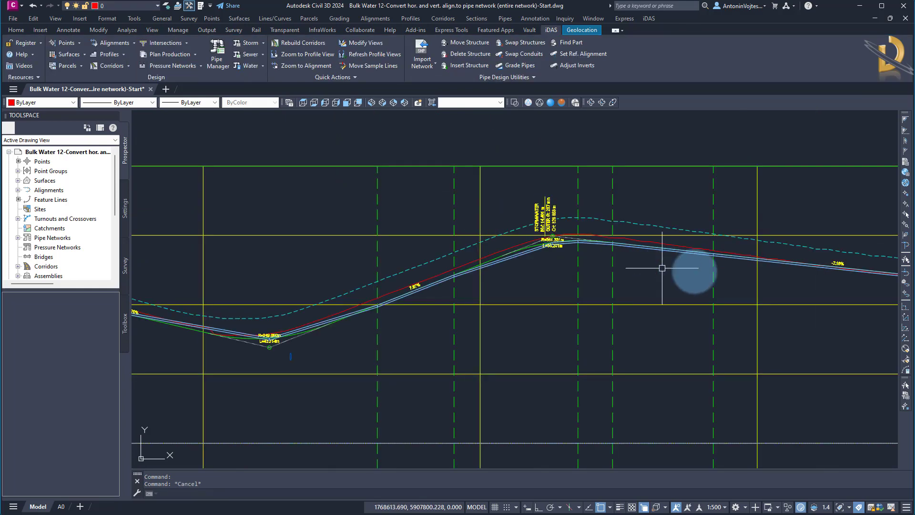
pyautogui.scroll(6, 690, 271)
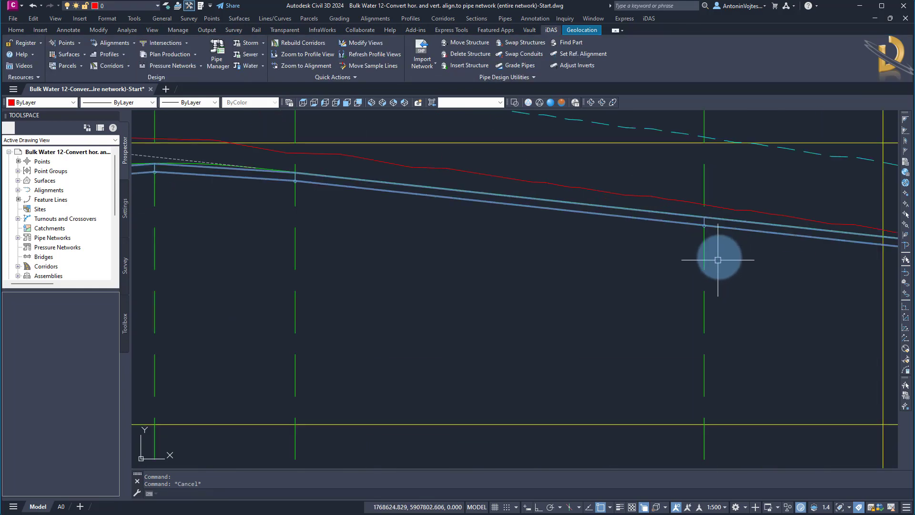
pyautogui.click(689, 225)
pyautogui.scroll(-5, 665, 221)
pyautogui.press('Escape')
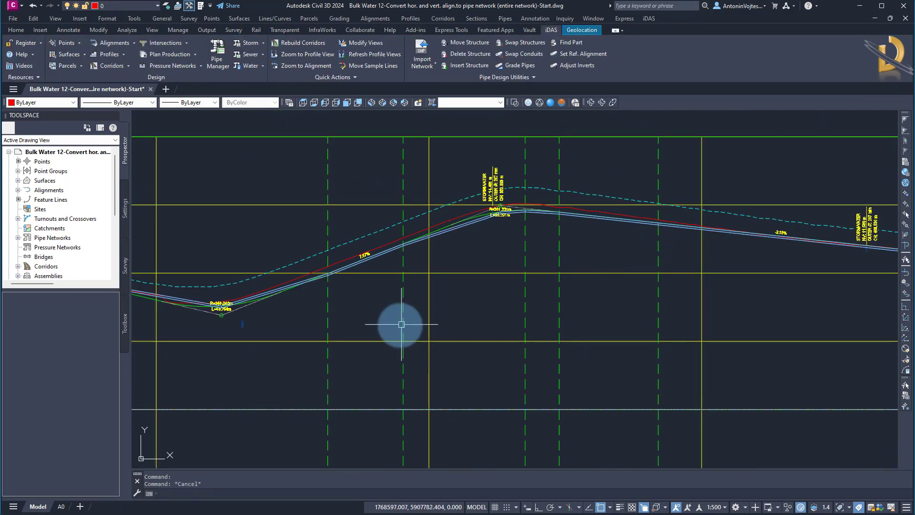
pyautogui.moveTo(398, 322); pyautogui.dragTo(592, 308, button='middle')
pyautogui.scroll(7, 516, 255)
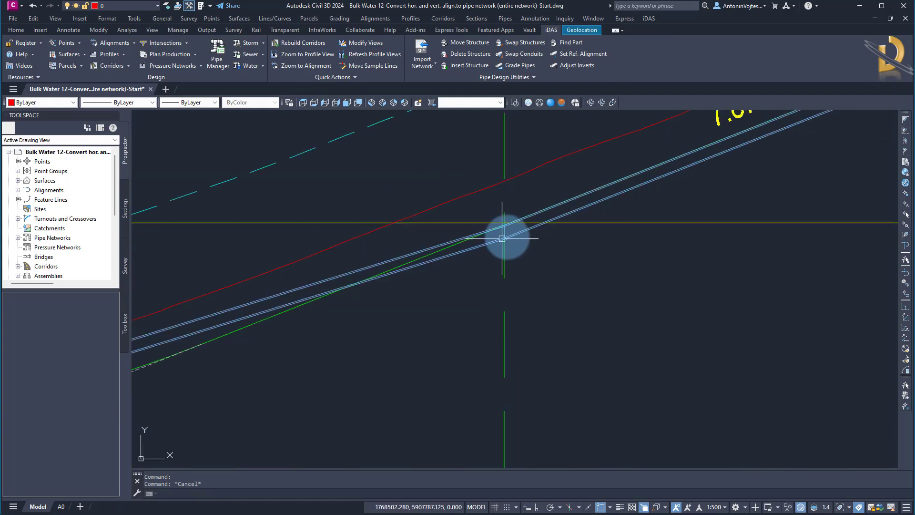
# - Examine in plan how the straight pipes and junctions follow the horizontal alignment from its start, through the curves, to past chainage 320
pyautogui.scroll(-10, 567, 210)
pyautogui.scroll(8, 468, 312)
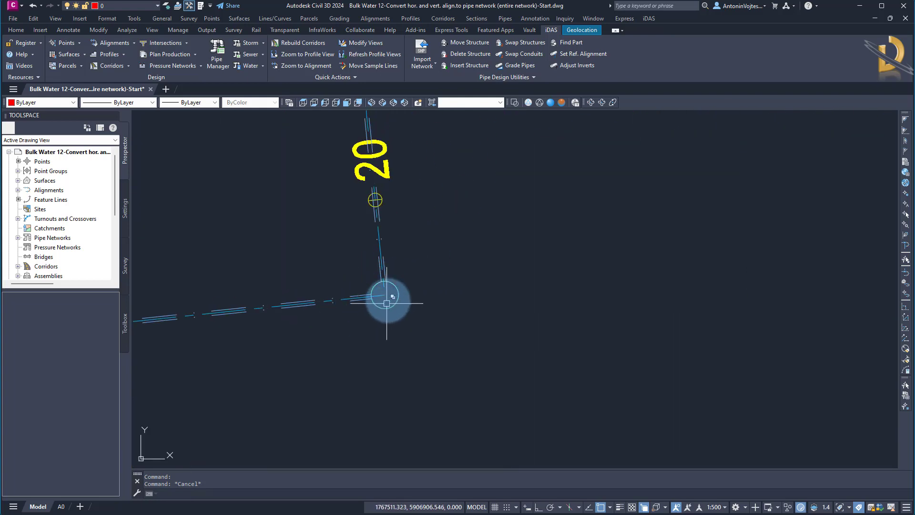
pyautogui.scroll(-3, 388, 296)
pyautogui.moveTo(388, 339)
pyautogui.mouseDown(button='middle')
pyautogui.moveTo(378, 173)
pyautogui.moveTo(429, 381)
pyautogui.mouseUp(button='middle')
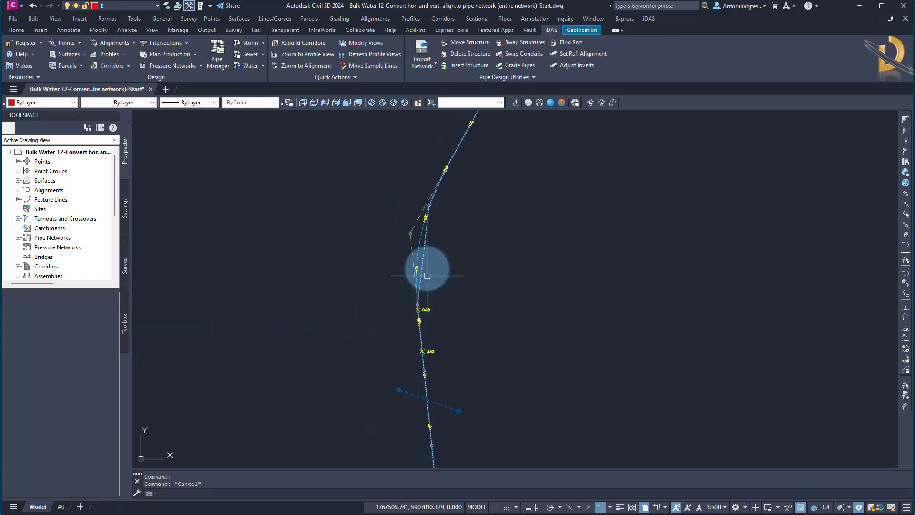
pyautogui.scroll(4, 424, 267)
pyautogui.scroll(2, 396, 372)
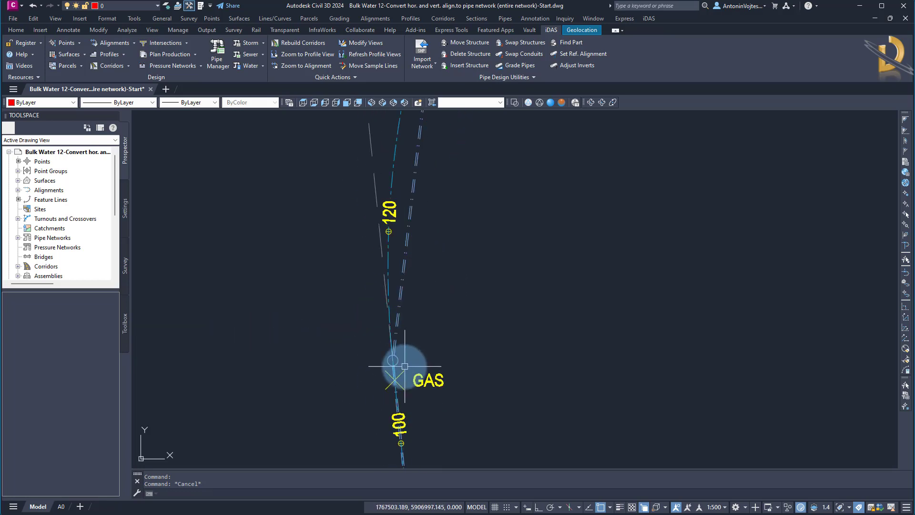
pyautogui.moveTo(392, 247); pyautogui.dragTo(392, 368, button='middle')
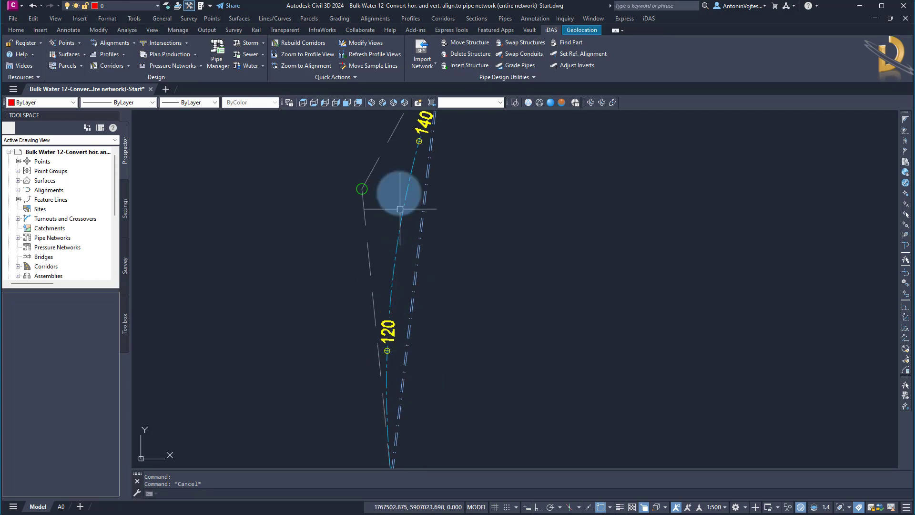
pyautogui.scroll(-4, 403, 209)
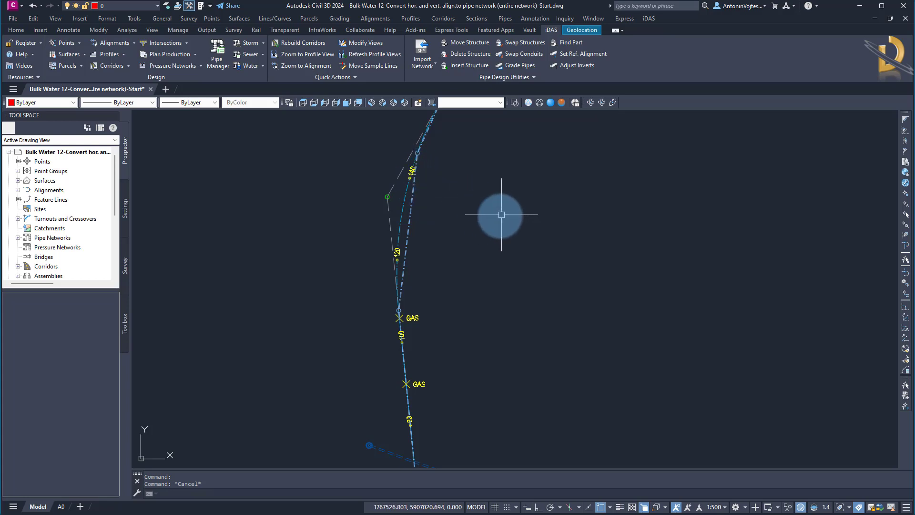
pyautogui.moveTo(481, 173); pyautogui.dragTo(394, 420, button='middle')
pyautogui.moveTo(517, 213); pyautogui.dragTo(433, 450, button='middle')
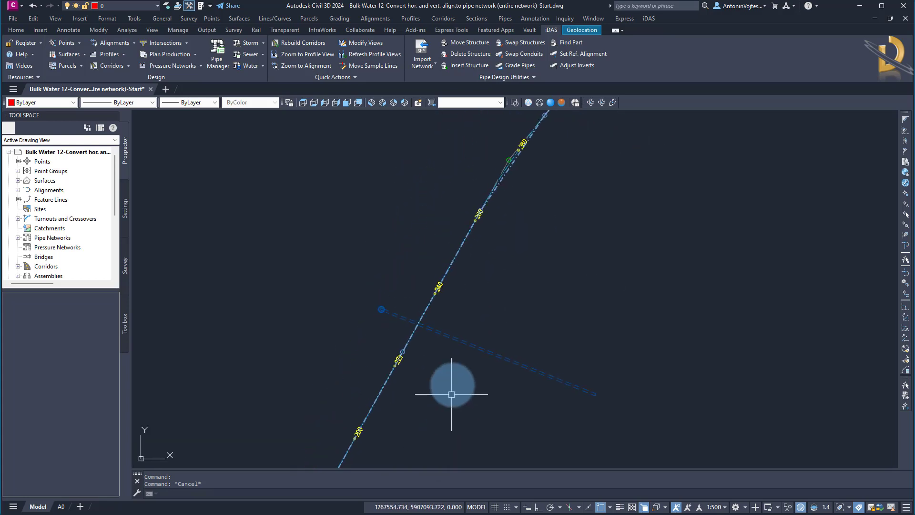
pyautogui.moveTo(522, 229); pyautogui.dragTo(428, 367, button='middle')
pyautogui.scroll(3, 414, 298)
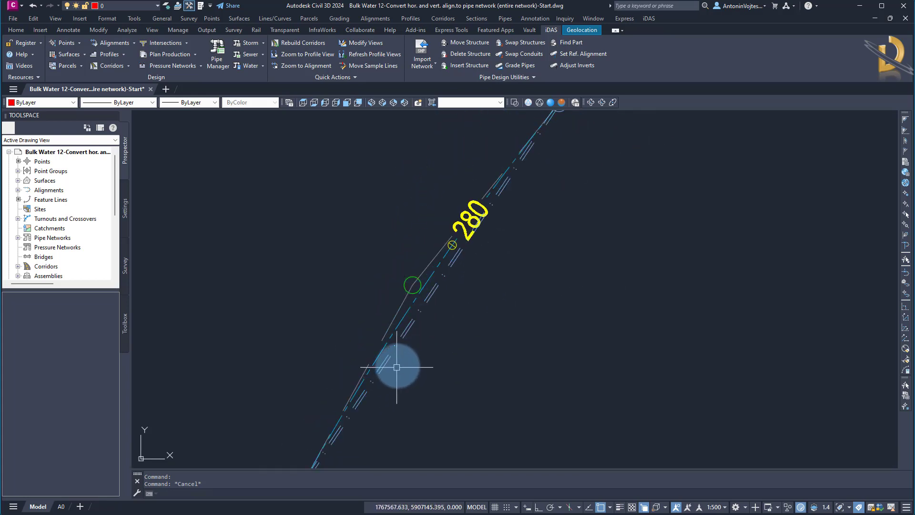
pyautogui.scroll(-4, 419, 329)
pyautogui.scroll(5, 522, 222)
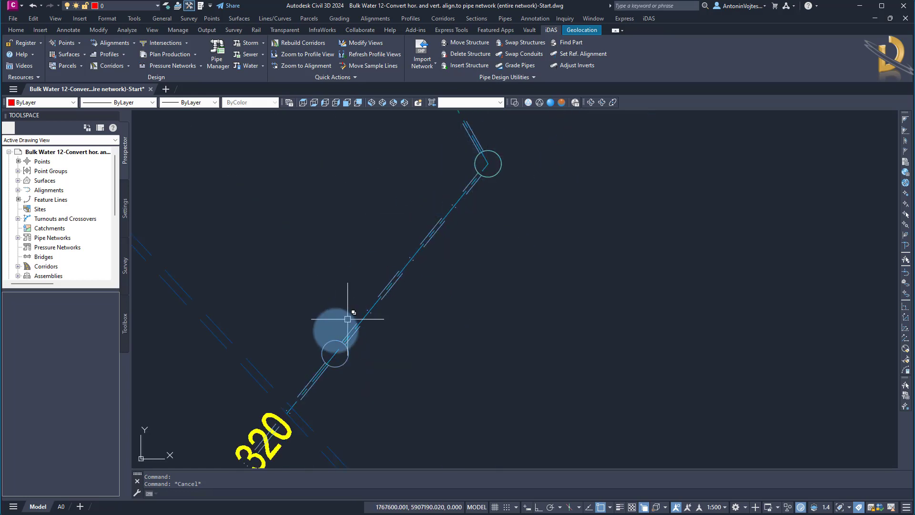
pyautogui.scroll(-8, 500, 257)
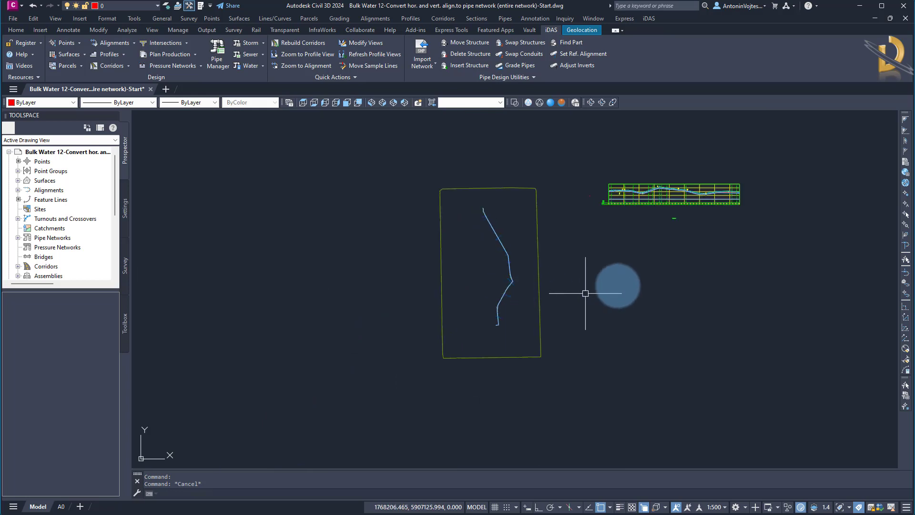
# - Try lowering the PVI of the 349.060 m radius sag curve to an incoming grade of about -6.0%, and undo the move
pyautogui.moveTo(592, 286); pyautogui.dragTo(443, 305, button='middle')
pyautogui.scroll(4, 424, 266)
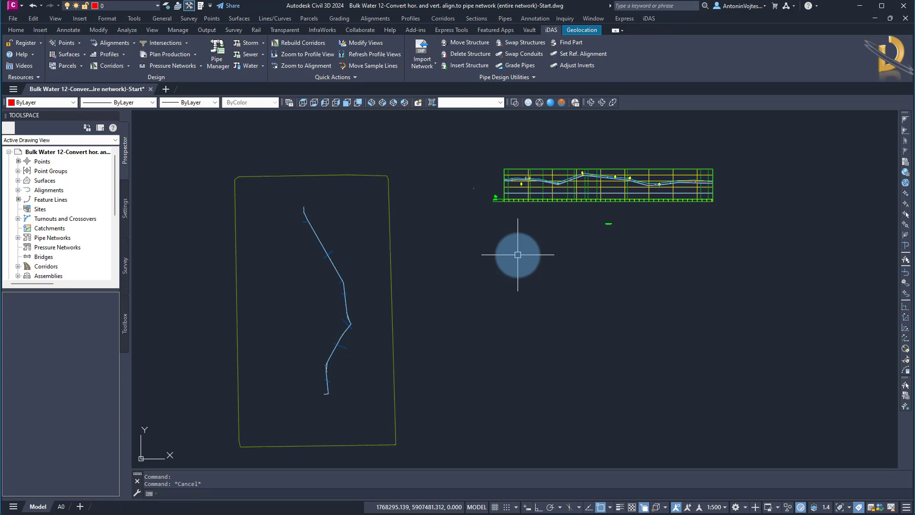
pyautogui.moveTo(525, 255); pyautogui.dragTo(451, 286, button='middle')
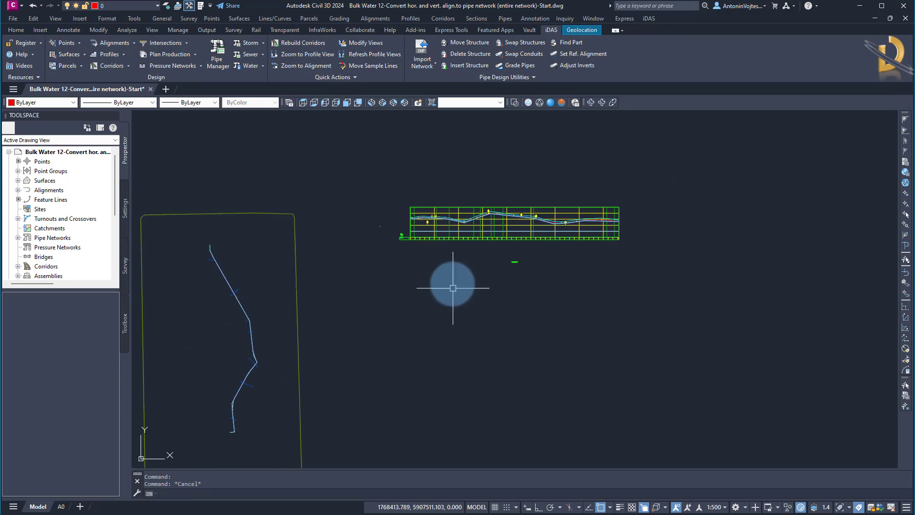
pyautogui.scroll(5, 459, 225)
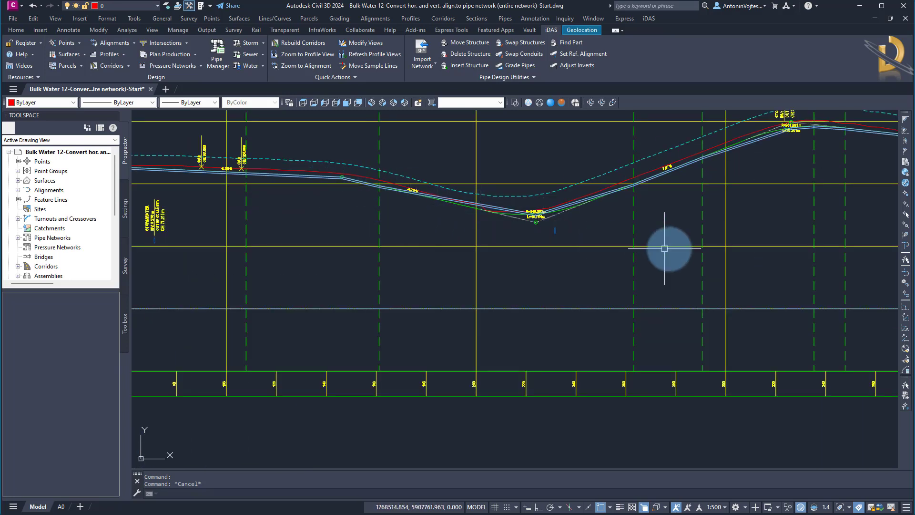
pyautogui.scroll(4, 528, 228)
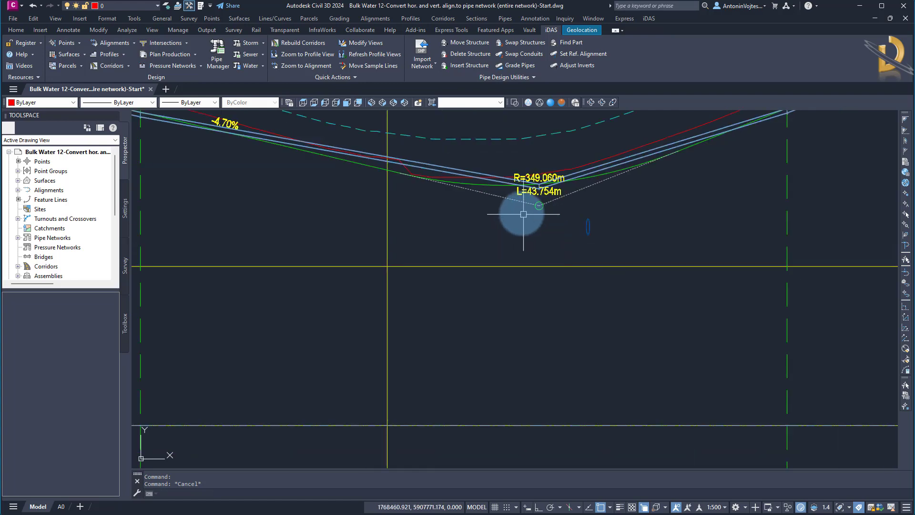
pyautogui.click(514, 199)
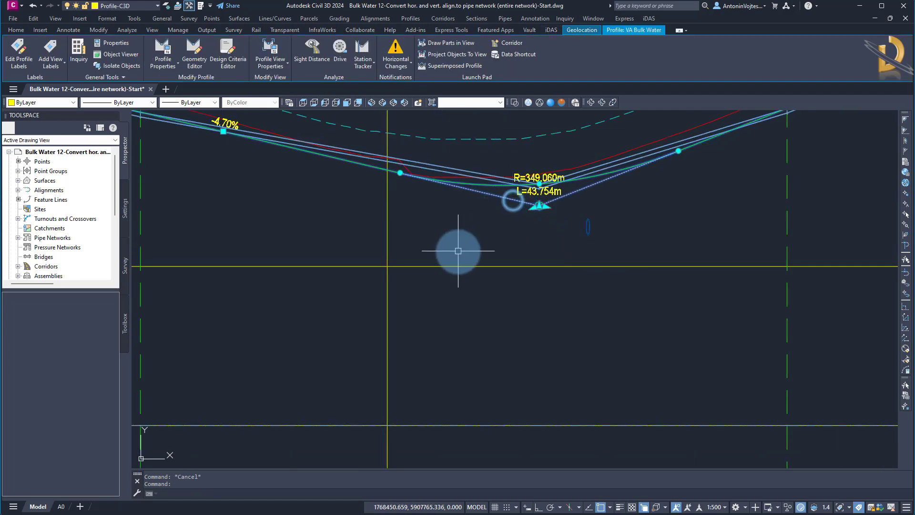
pyautogui.click(535, 209)
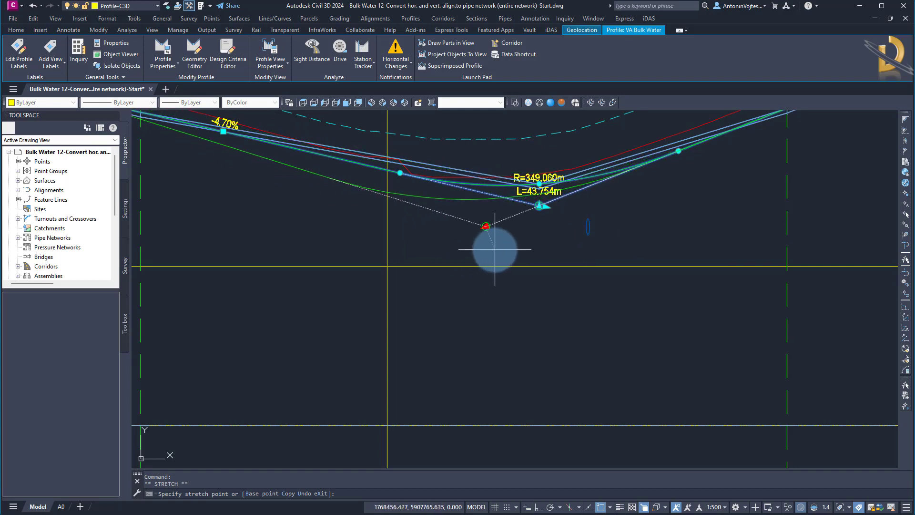
pyautogui.press('Escape')
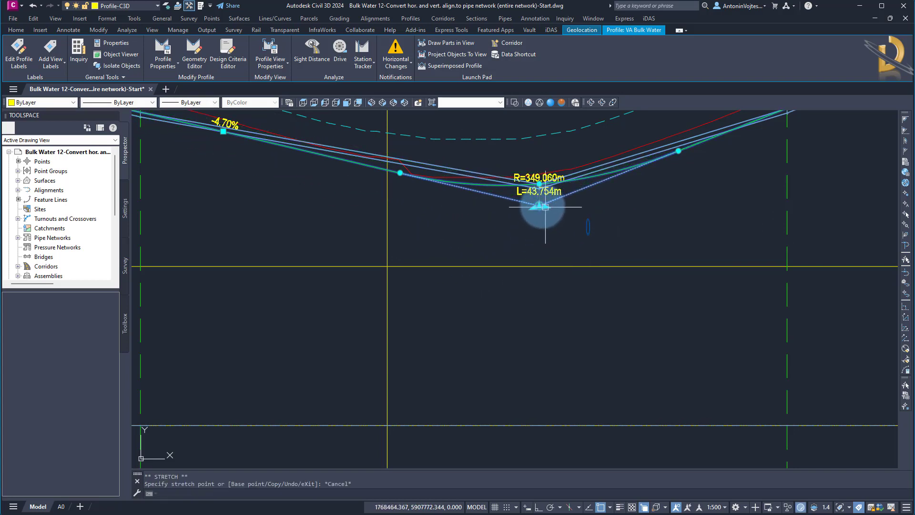
pyautogui.click(539, 206)
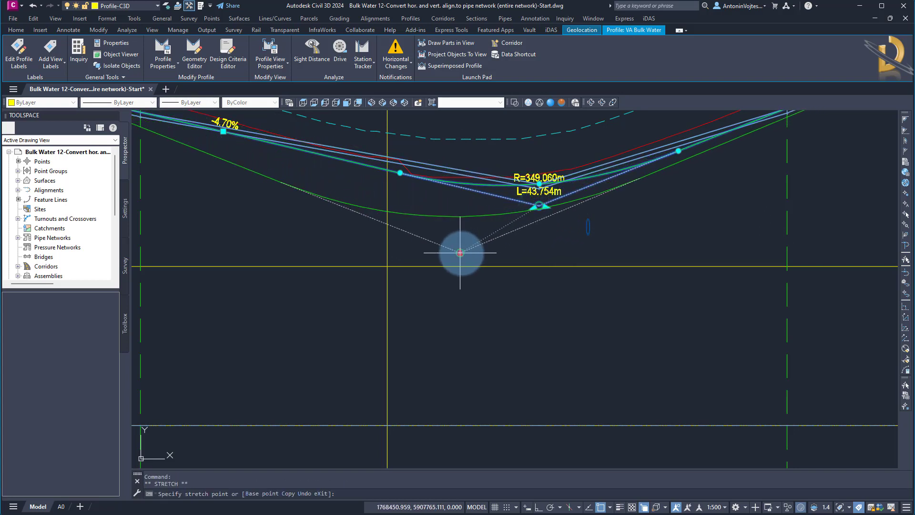
pyautogui.click(542, 239)
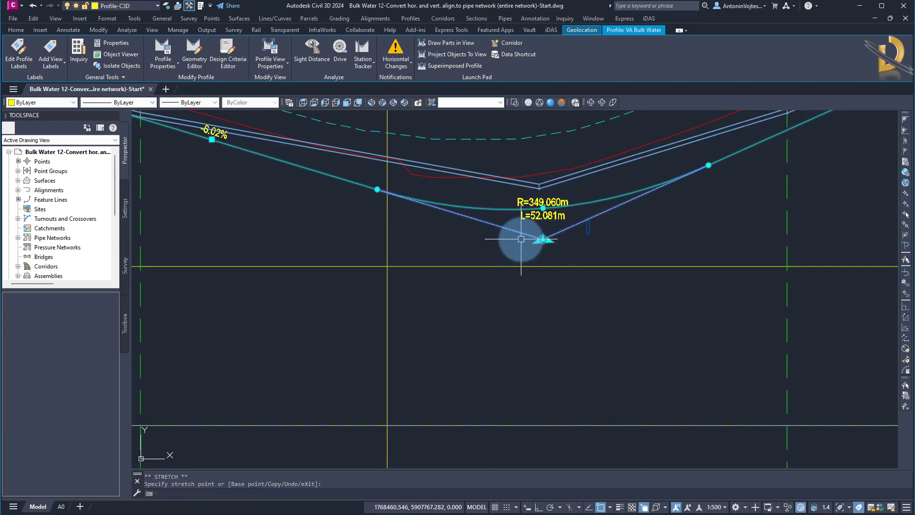
pyautogui.write('u')
pyautogui.press('Return')
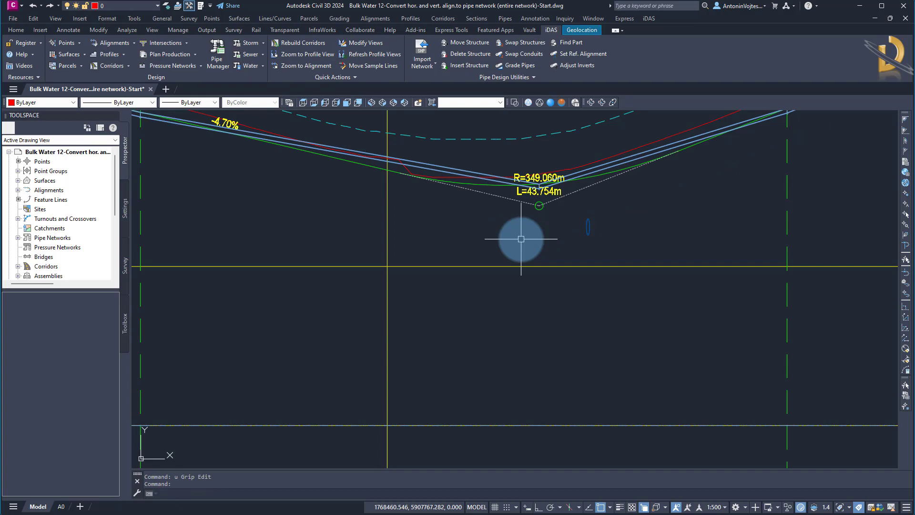
# - Try moving the sag curve's PVI down and toward the lower chainages, to an incoming grade of about -6.3%, and undo it
pyautogui.click(510, 200)
pyautogui.click(538, 205)
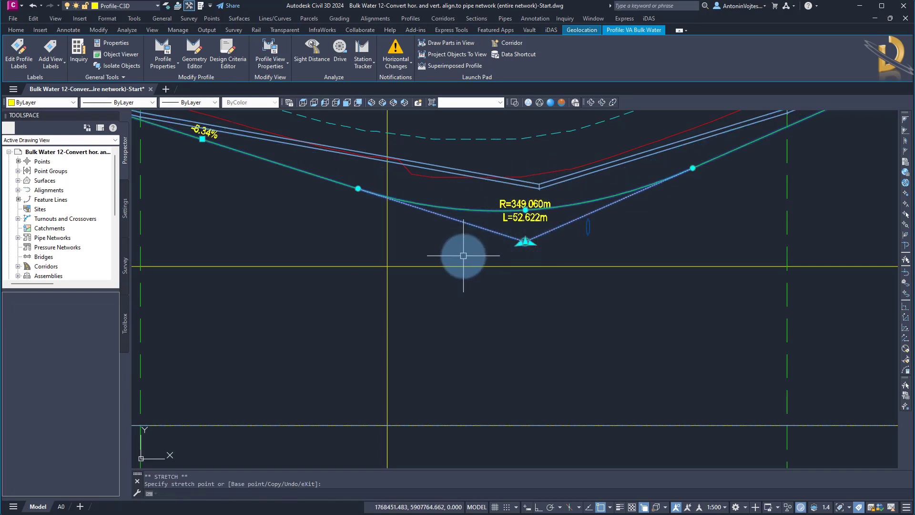
pyautogui.write('u')
pyautogui.press('Return')
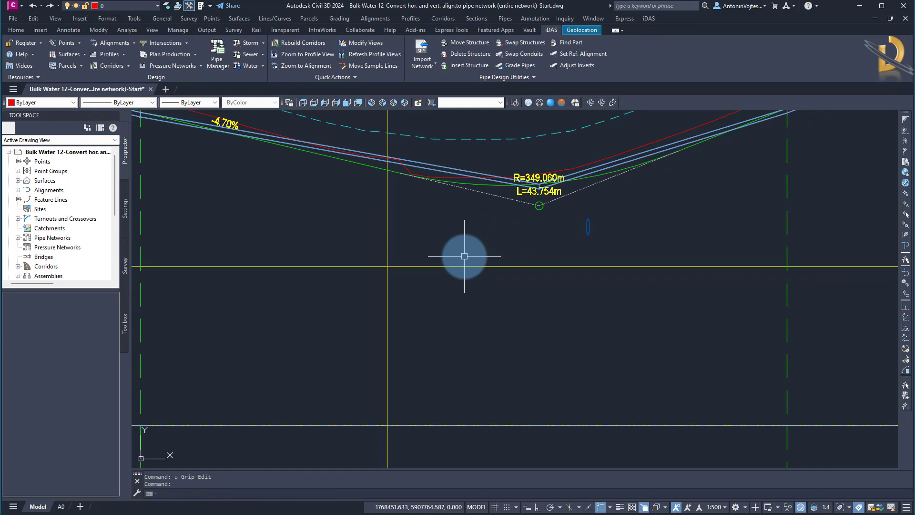
pyautogui.scroll(-6, 556, 238)
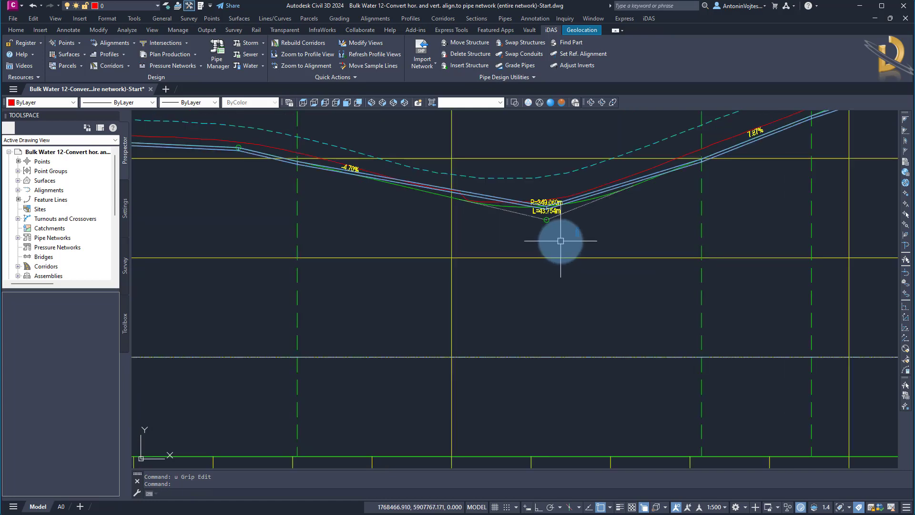